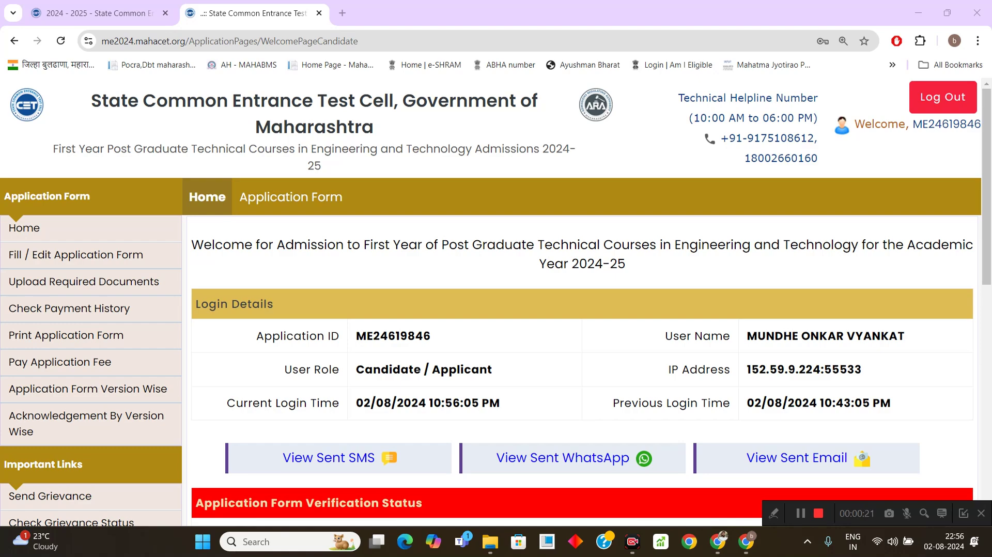
Review the application form verification status and documents upload status, and open the Send Grievance page
scroll(582, 346, "down", 5)
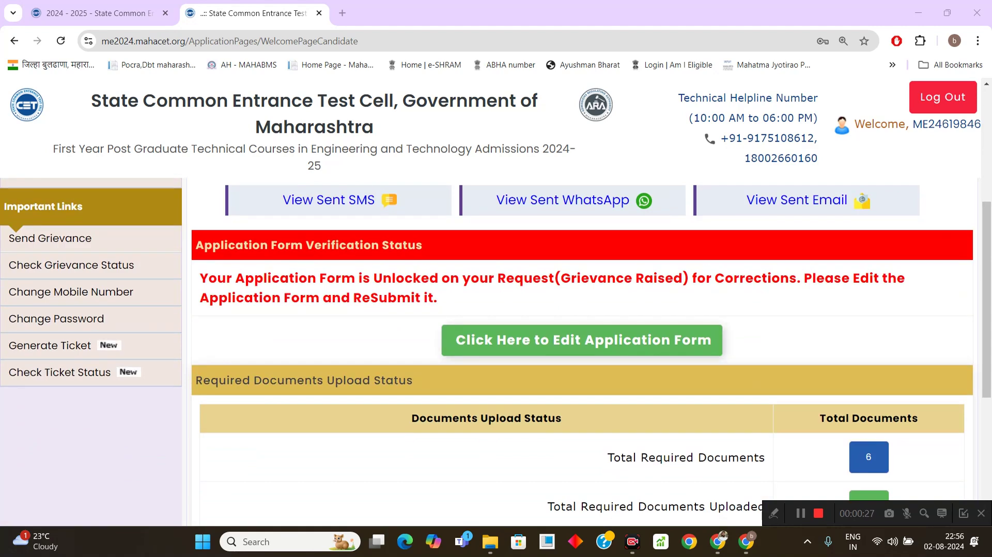
scroll(582, 346, "down", 1)
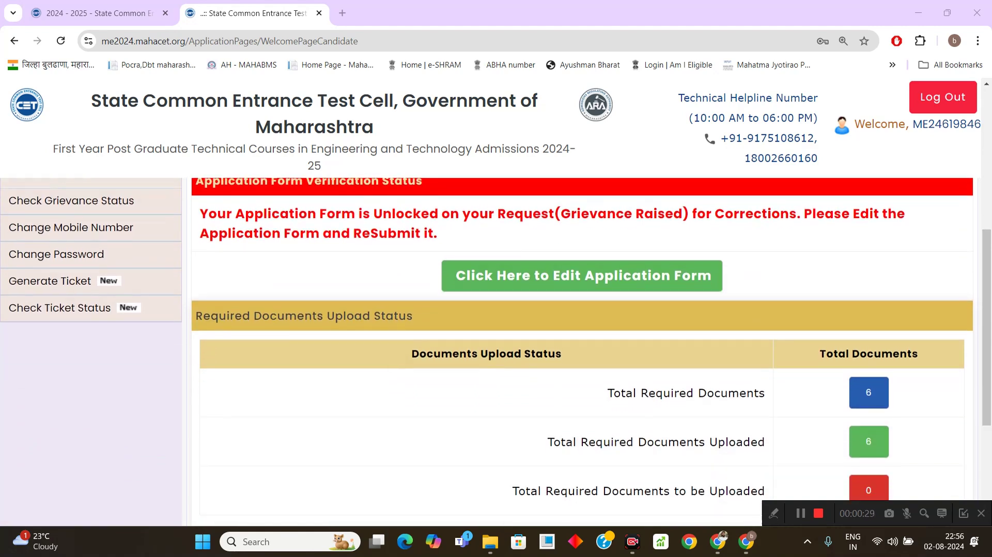
scroll(582, 346, "up", 2)
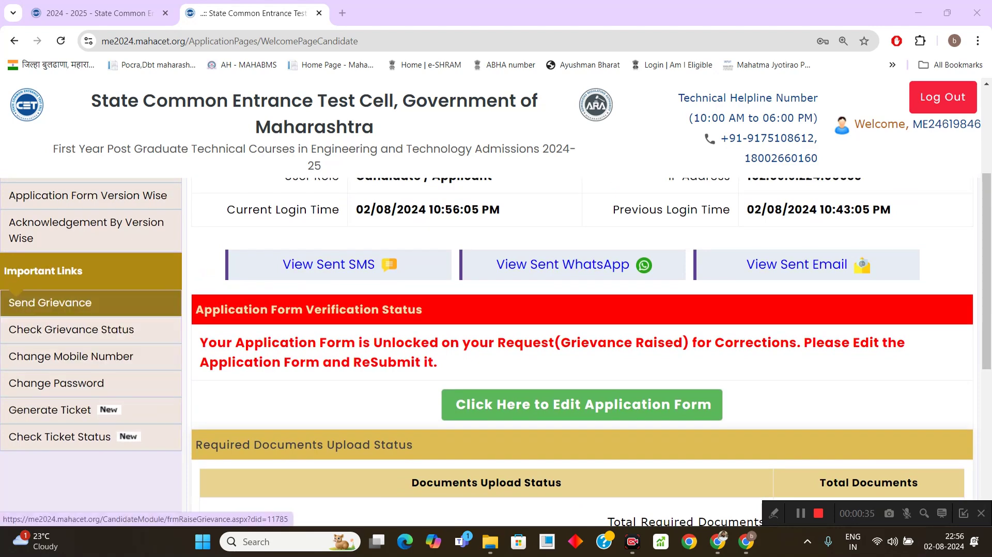
left_click(50, 303)
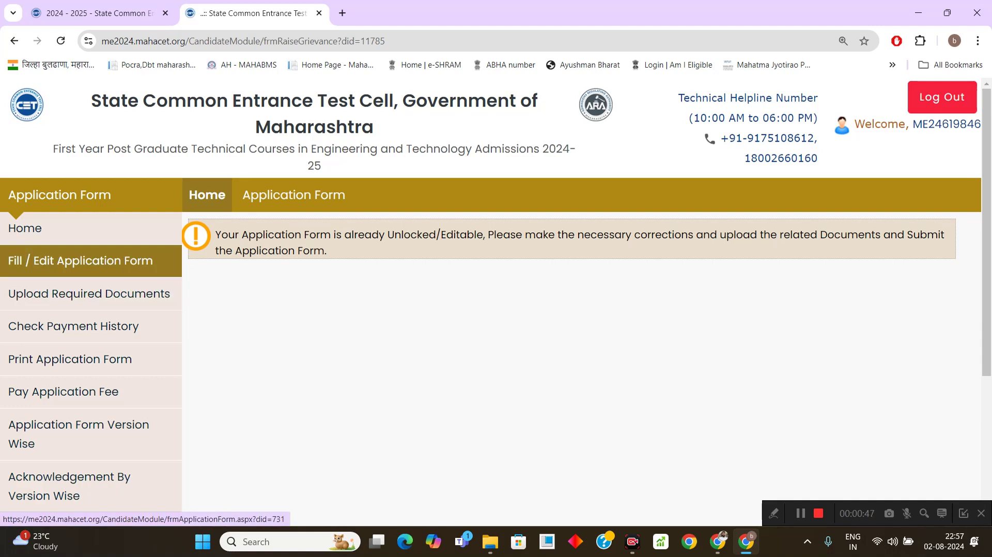
Open the application form for editing and go to the candidature type, category and special reservation part of the registration details
left_click(83, 261)
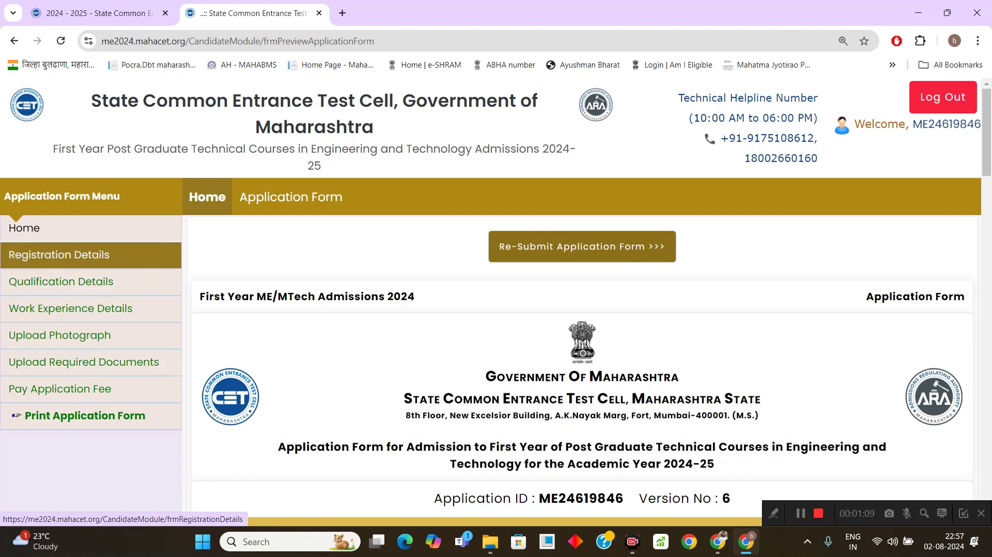
left_click(58, 255)
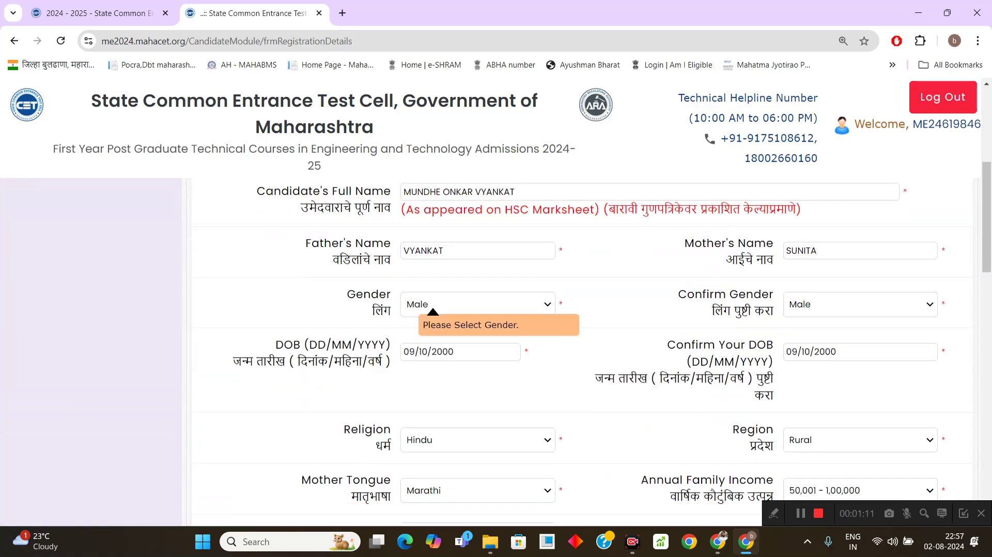
scroll(496, 310, "down", 3)
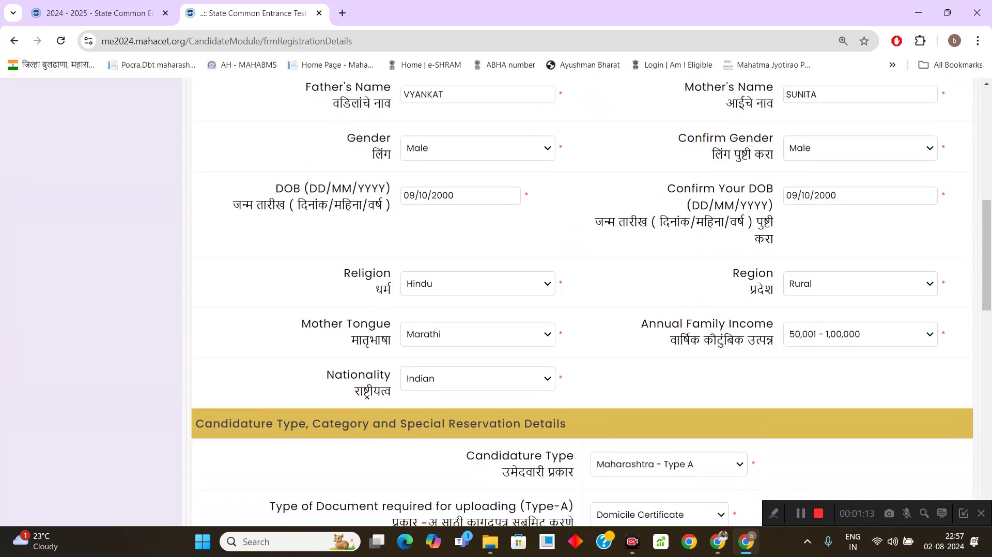
scroll(581, 302, "down", 6)
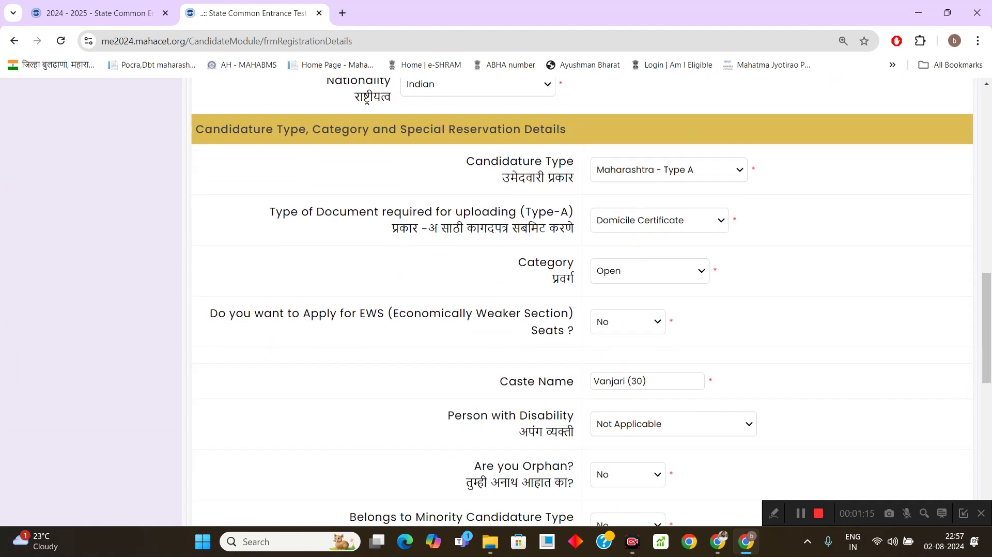
Set the candidate's category to NT 3 (NT-D)
left_click(683, 245)
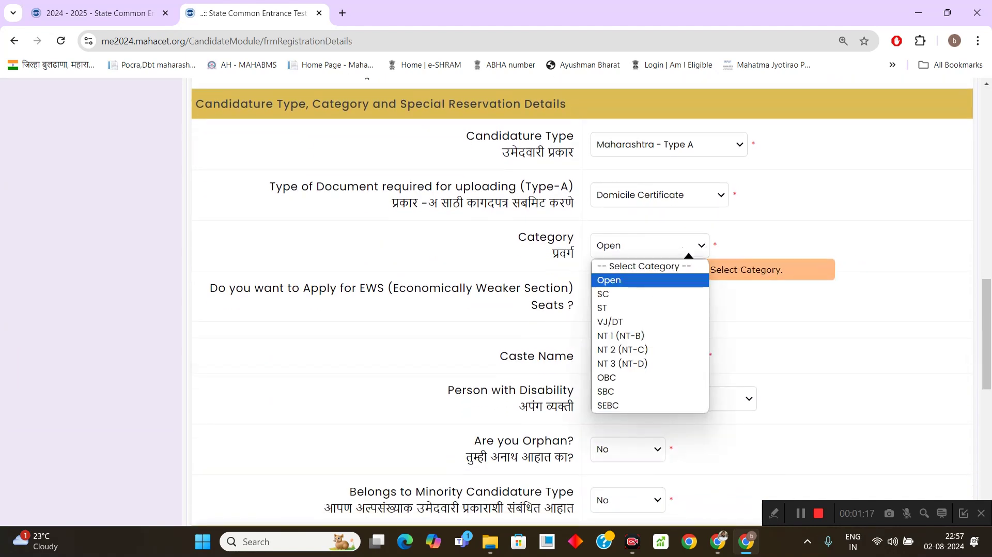
key("Down")
key("Down")
key("Down")
key("Down")
key("Down")
key("Down")
key("Down")
key("Down")
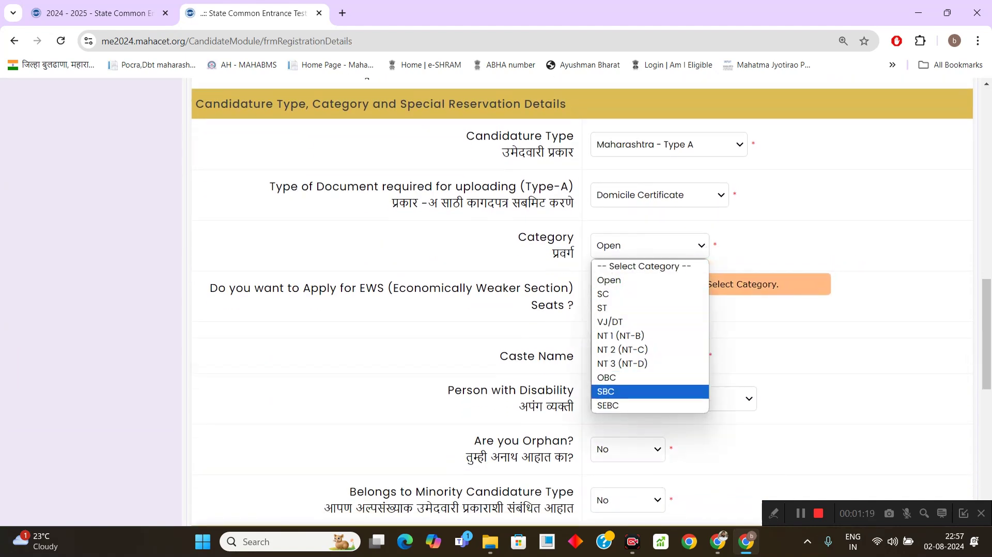
key("Up")
key("Up")
key("Return")
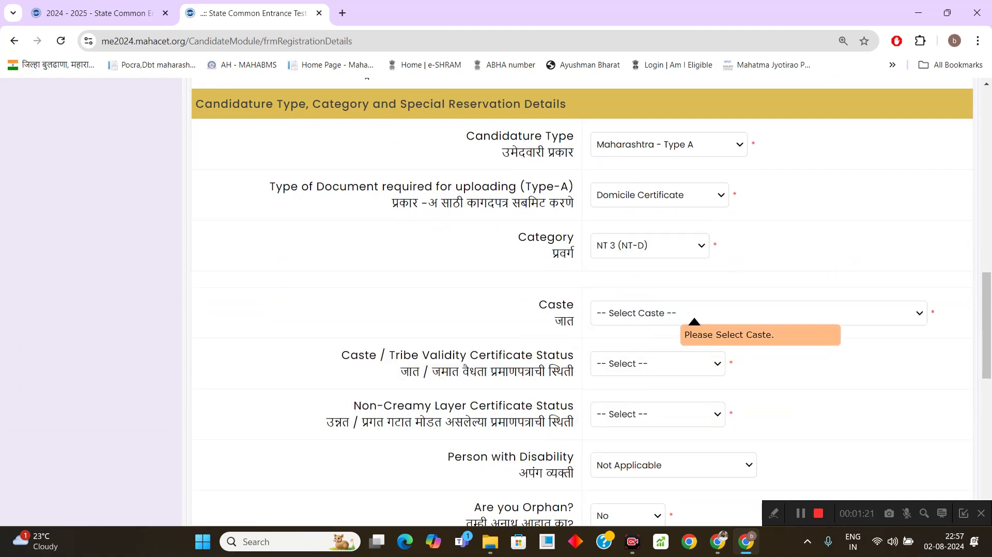
Set the caste to Vanjari (30)
key("alt+Down")
key("Down")
key("Down")
key("Down")
key("Down")
key("Return")
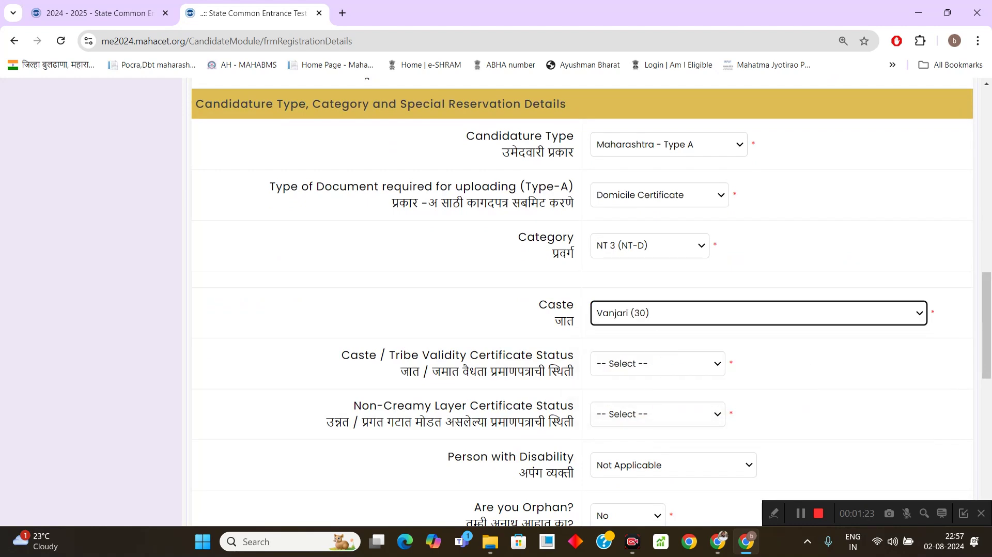
Set both the Caste / Tribe Validity Certificate status and the Non-Creamy Layer Certificate status to Available
scroll(672, 361, "down", 2)
left_click(650, 235)
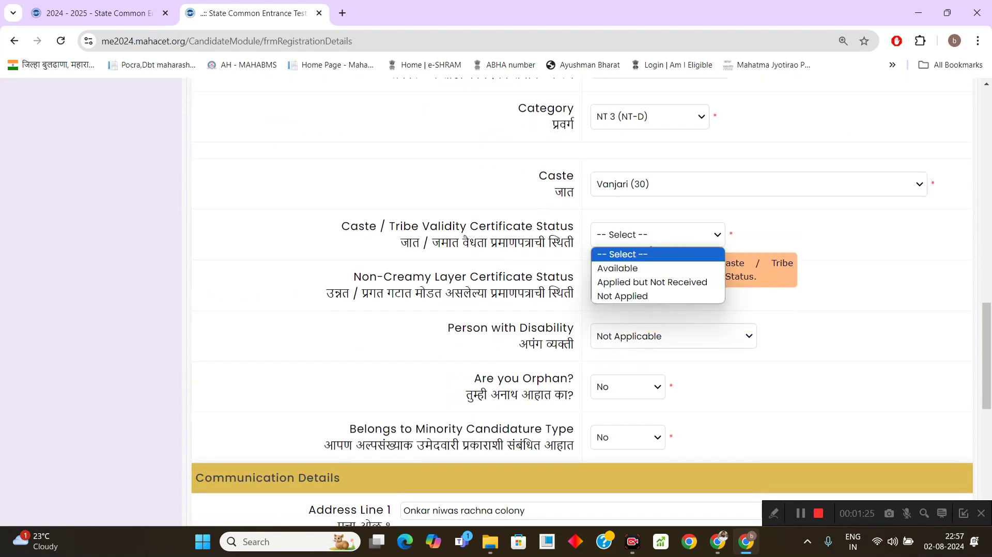
key("Down")
key("Return")
key("Tab")
key("alt+Down")
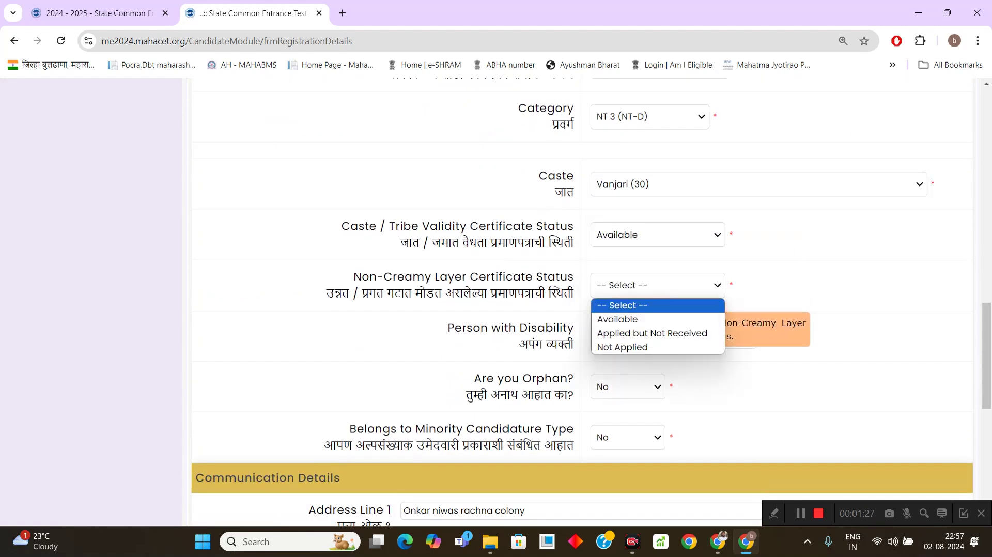
key("Down")
key("Return")
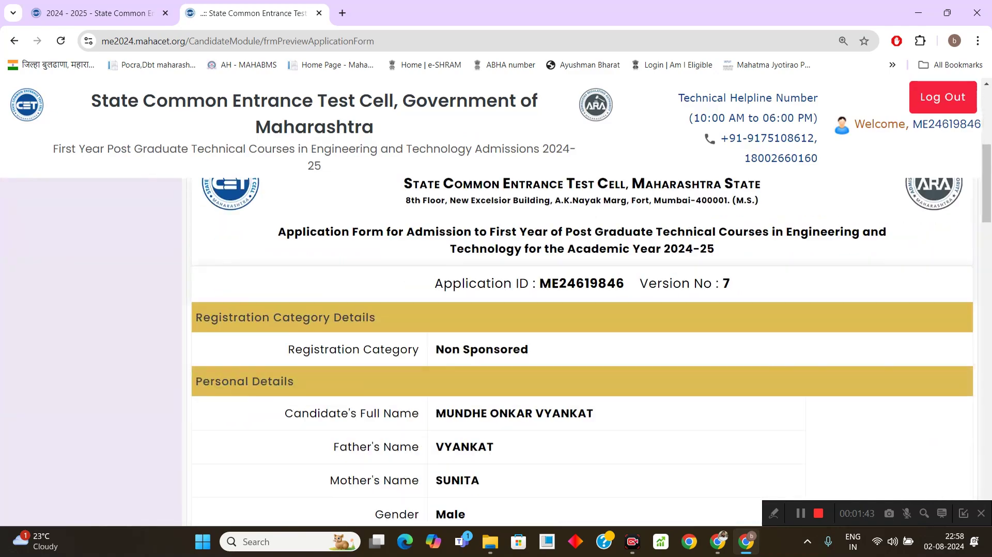
Check the document lists in the application preview and open the list of required documents for uploading
scroll(582, 310, "down", 20)
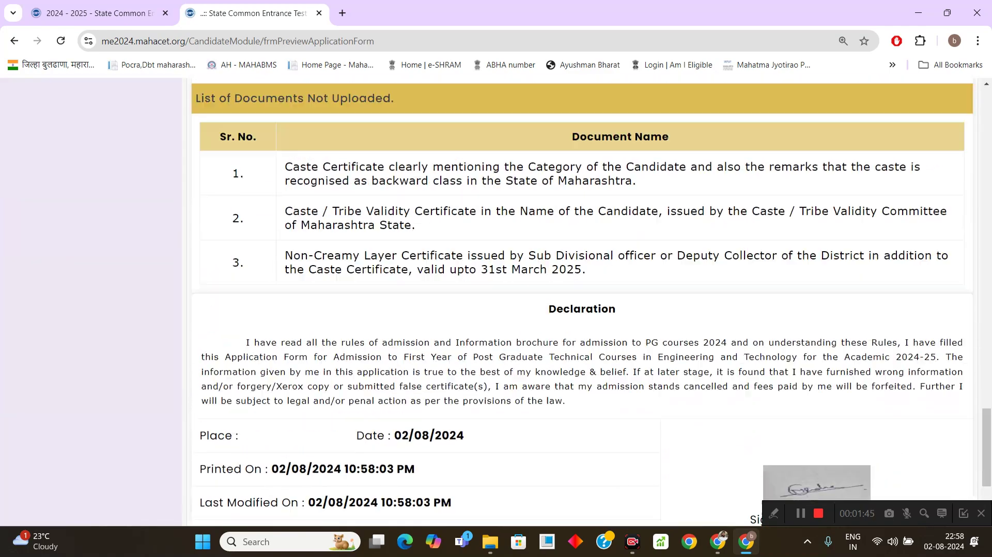
scroll(583, 279, "up", 7)
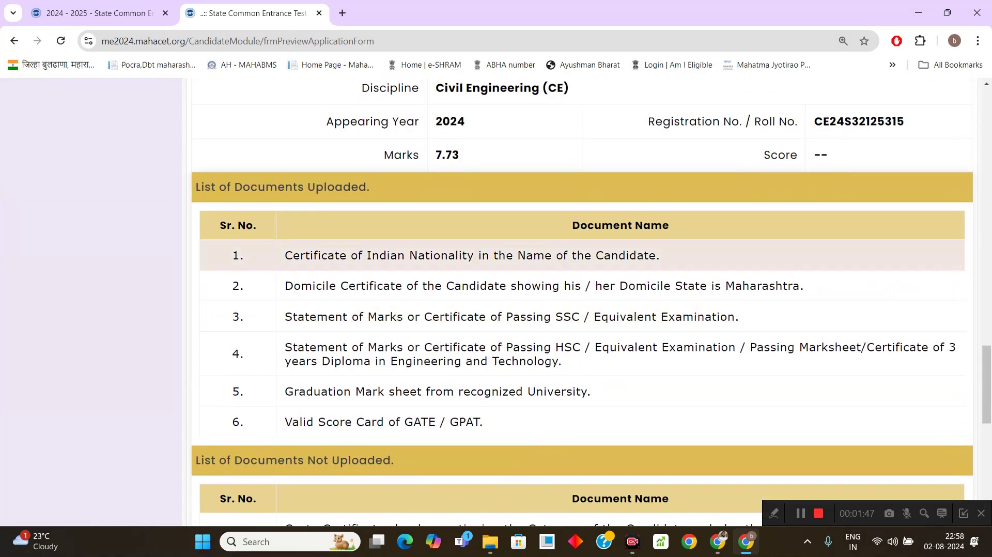
scroll(582, 279, "up", 15)
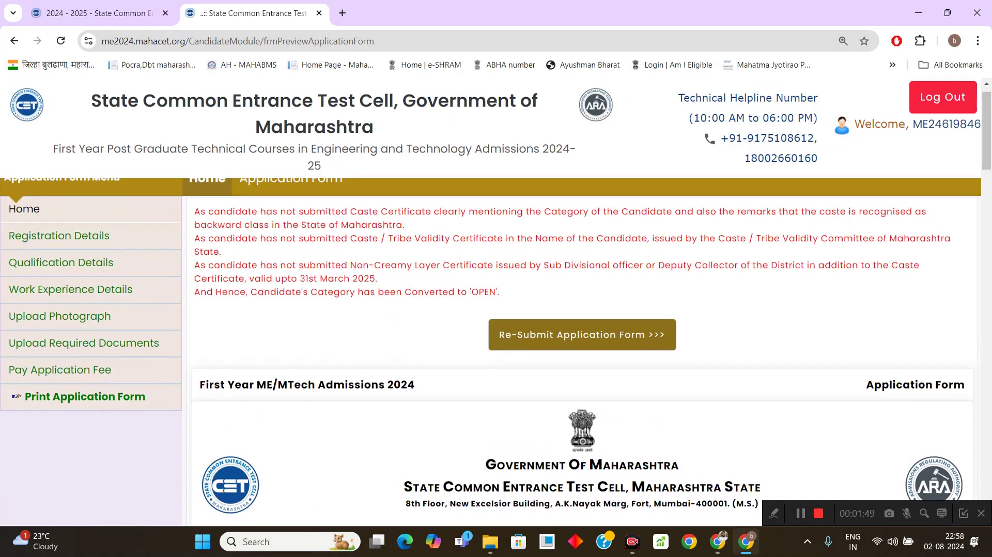
scroll(582, 279, "up", 1)
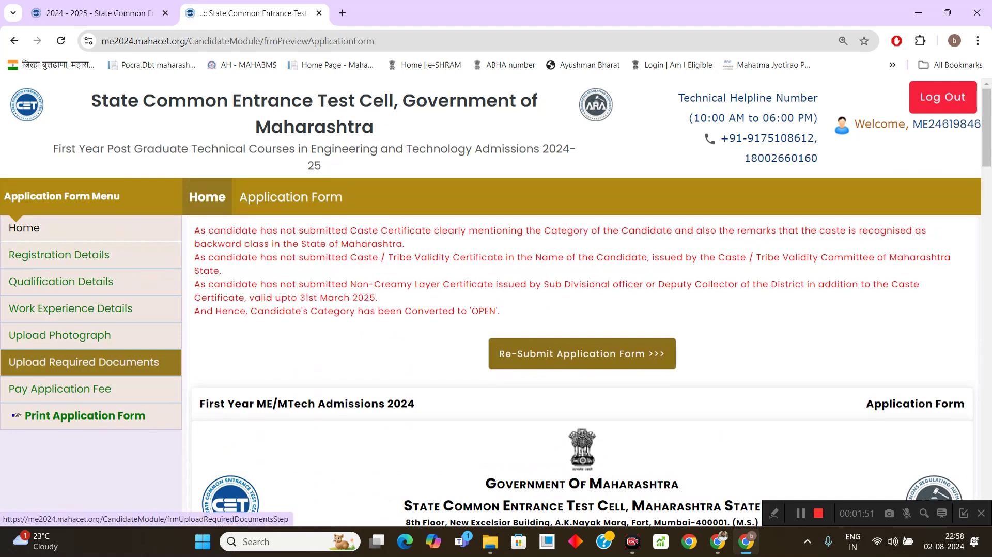
left_click(84, 362)
scroll(583, 305, "down", 7)
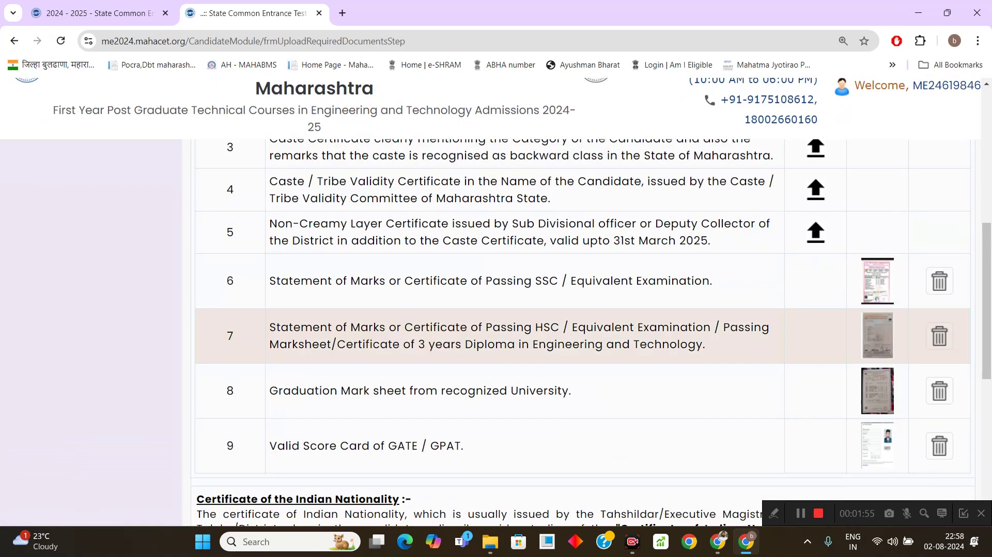
scroll(582, 330, "up", 5)
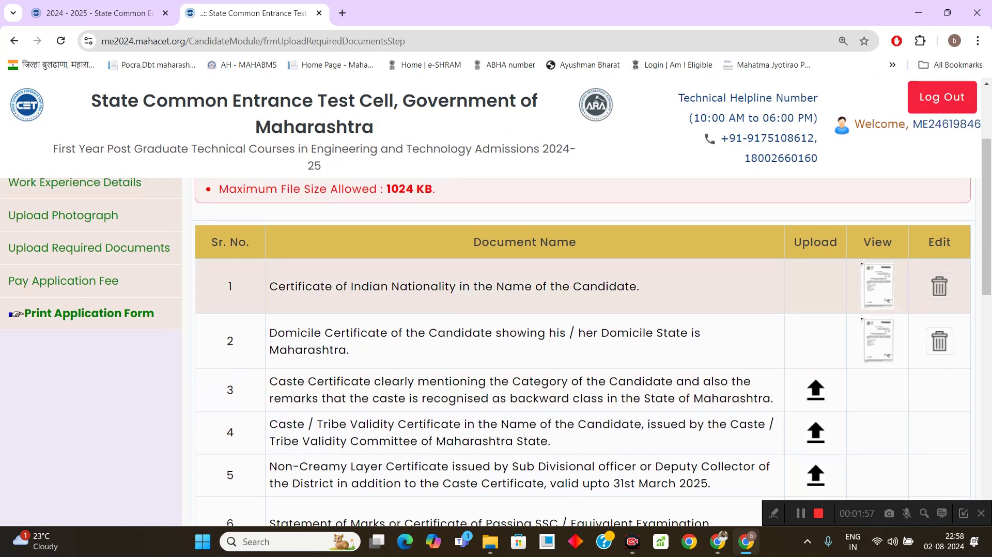
scroll(582, 331, "down", 4)
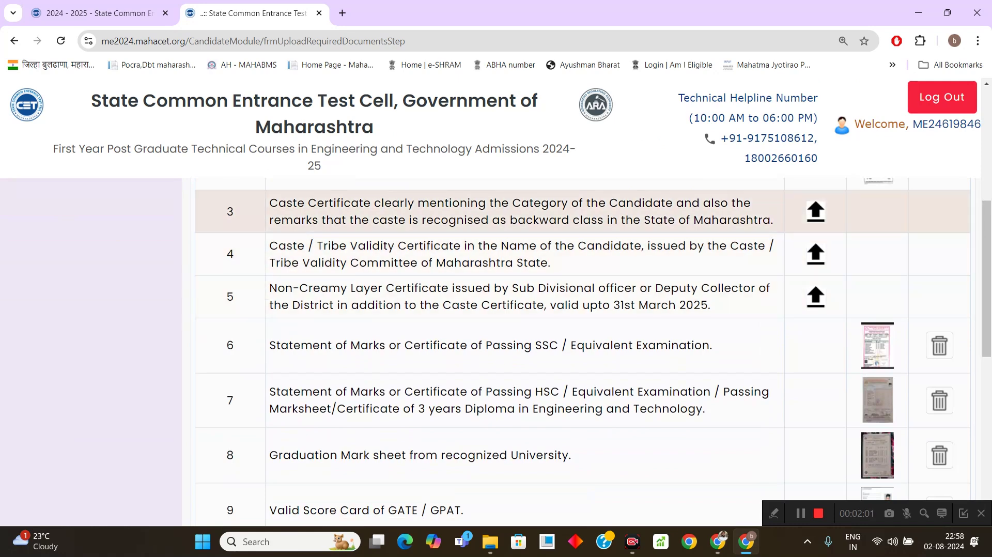
Open the upload form for the Caste Certificate and look over its detail fields and file options
left_click(815, 210)
scroll(583, 362, "down", 5)
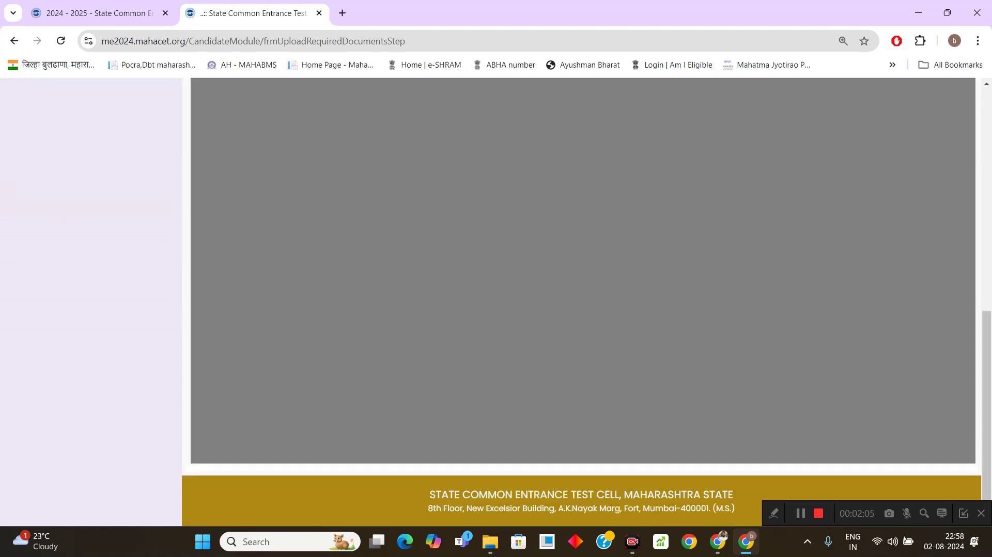
scroll(582, 362, "up", 7)
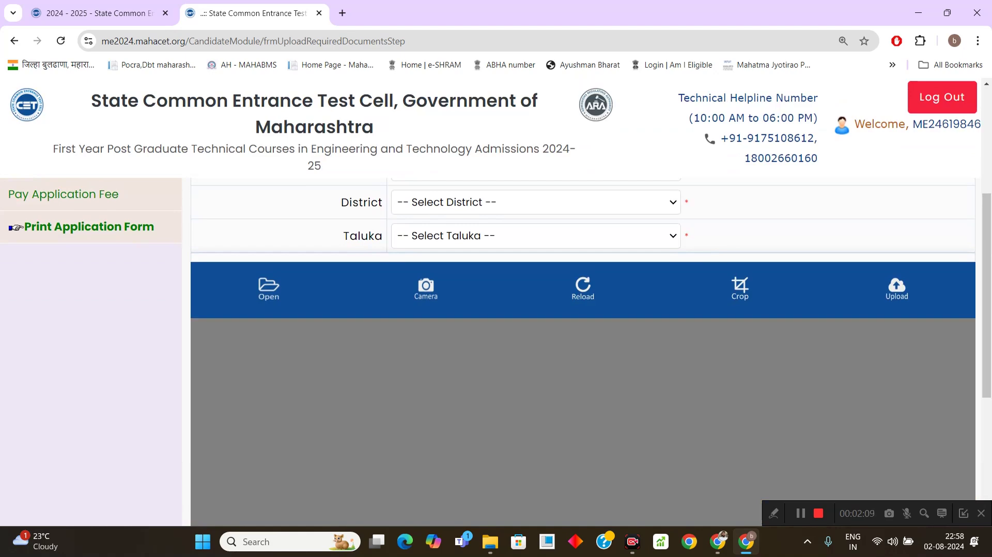
scroll(583, 335, "down", 3)
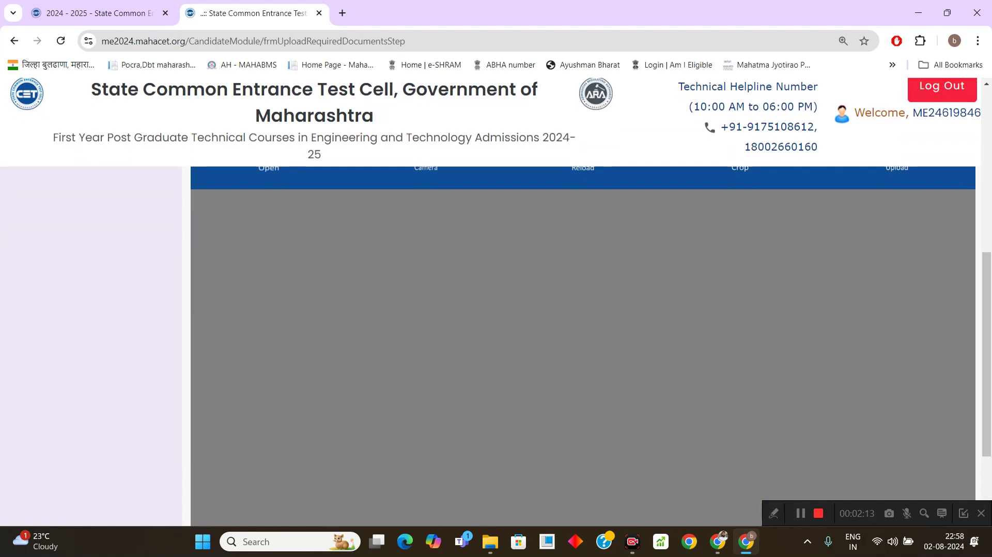
scroll(583, 310, "up", 5)
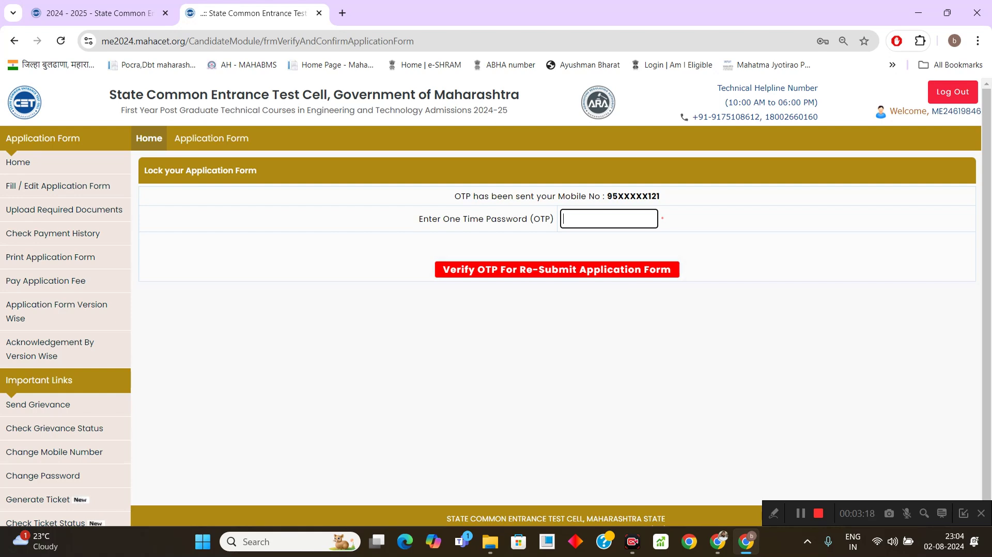
Enter the one-time password and verify it to re-submit the application form
key("ctrl+v")
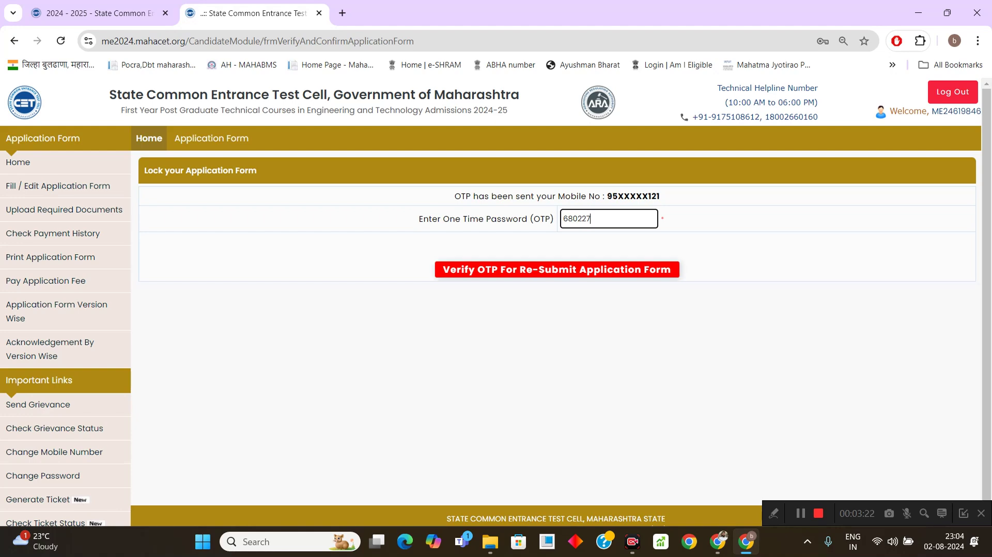
left_click(557, 270)
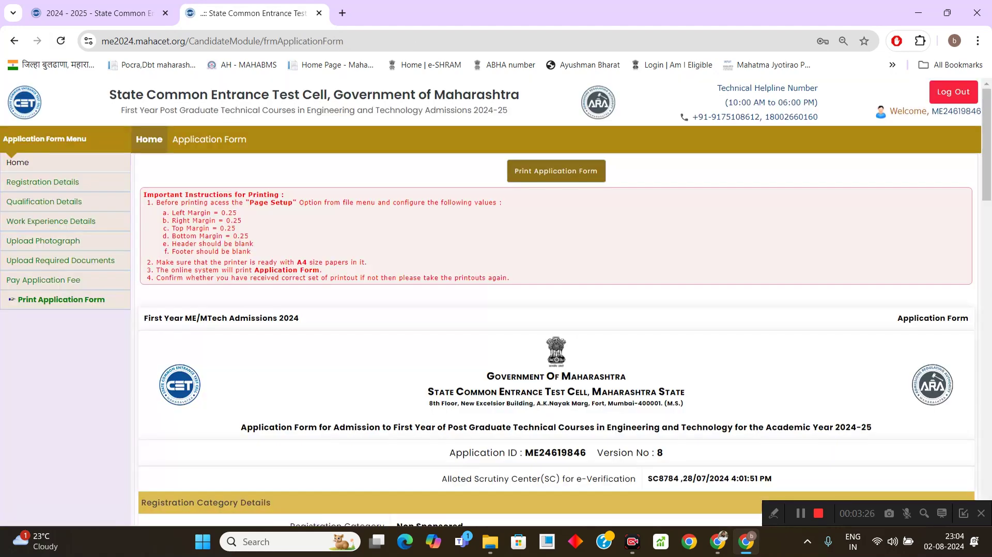
Check the Category and Category for Admission entries in the personal details of the re-submitted application form
scroll(555, 320, "down", 5)
scroll(556, 321, "down", 3)
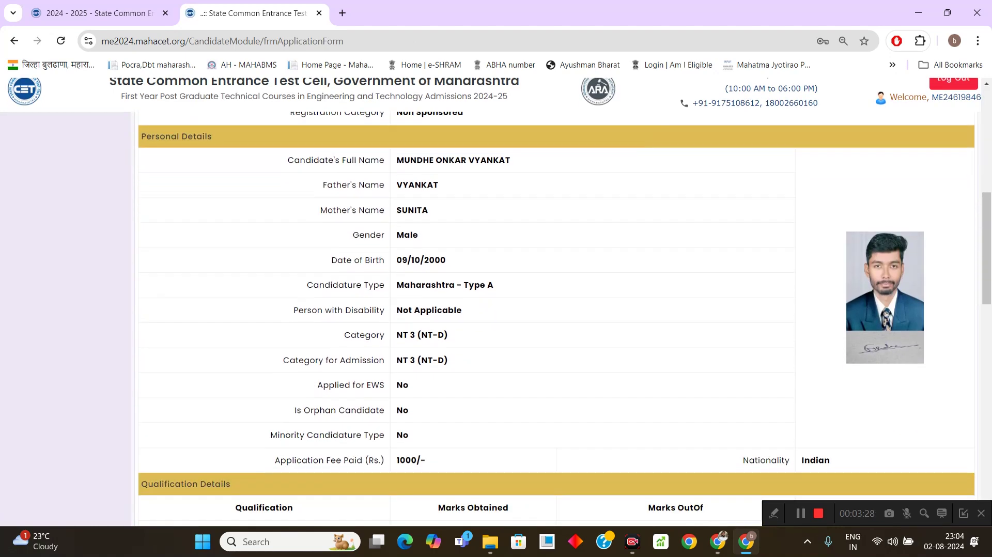
double_click(403, 298)
left_click_drag(403, 298, 447, 298)
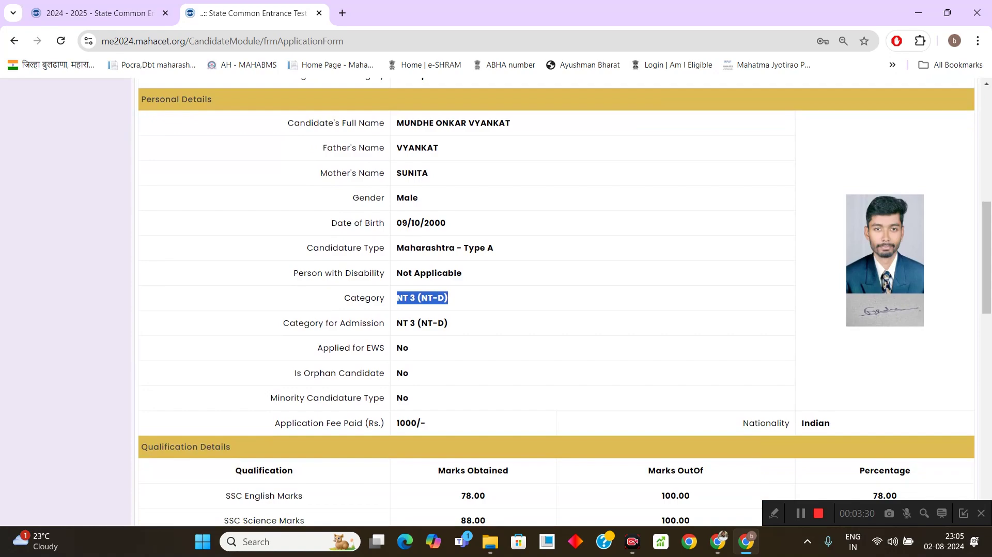
left_click(448, 299)
scroll(565, 300, "down", 1)
scroll(565, 301, "up", 10)
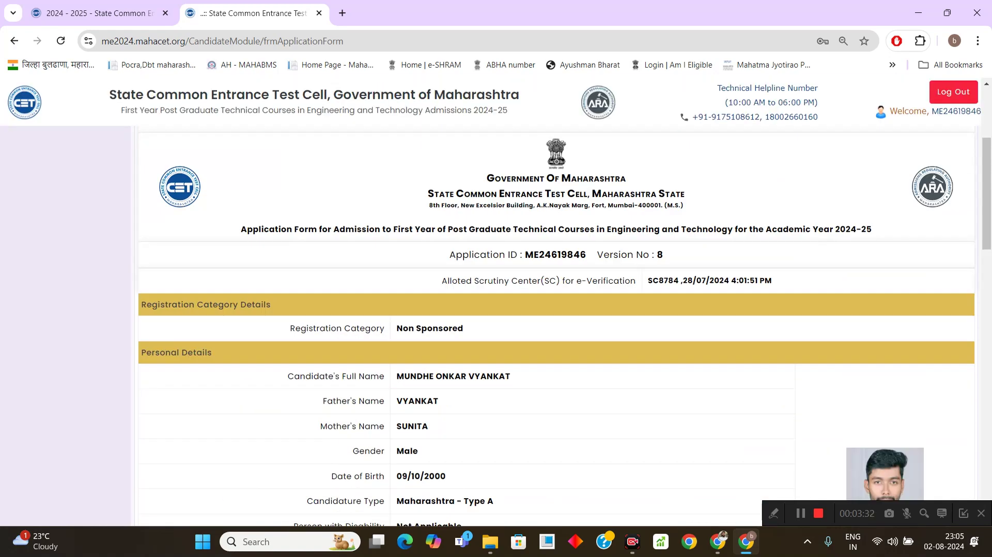
scroll(565, 300, "down", 3)
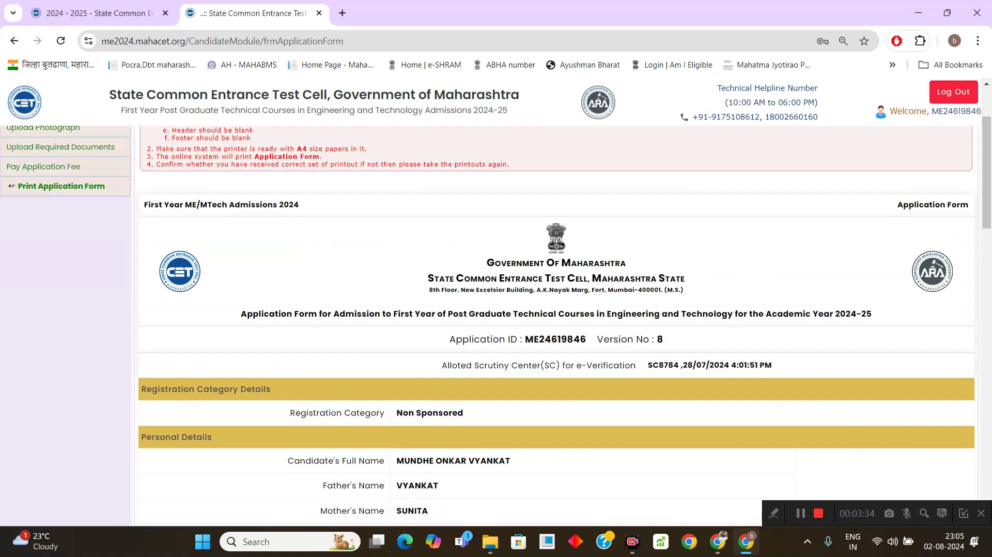
scroll(565, 301, "up", 3)
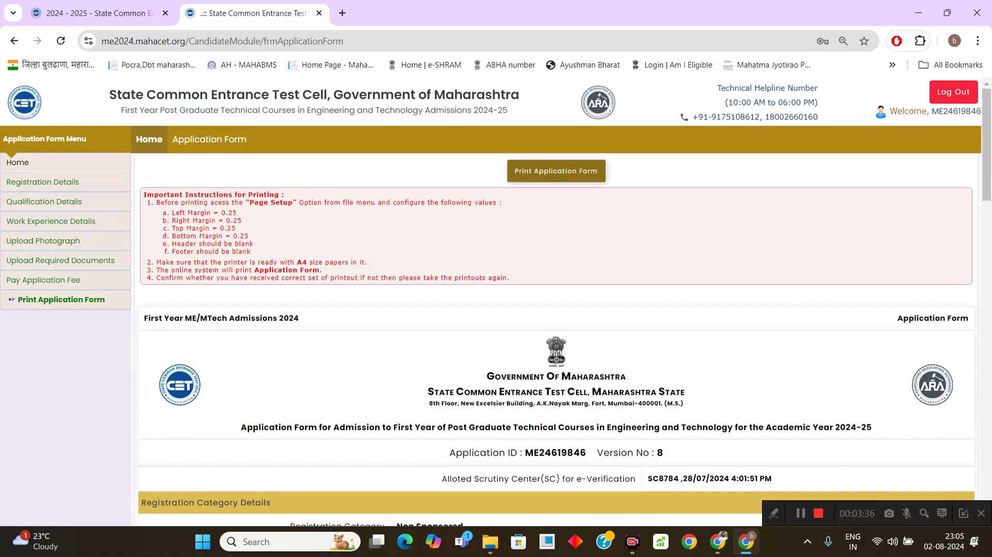
Print the application form to a PDF saved as "parbhani" in Downloads, and close the print window
left_click(556, 171)
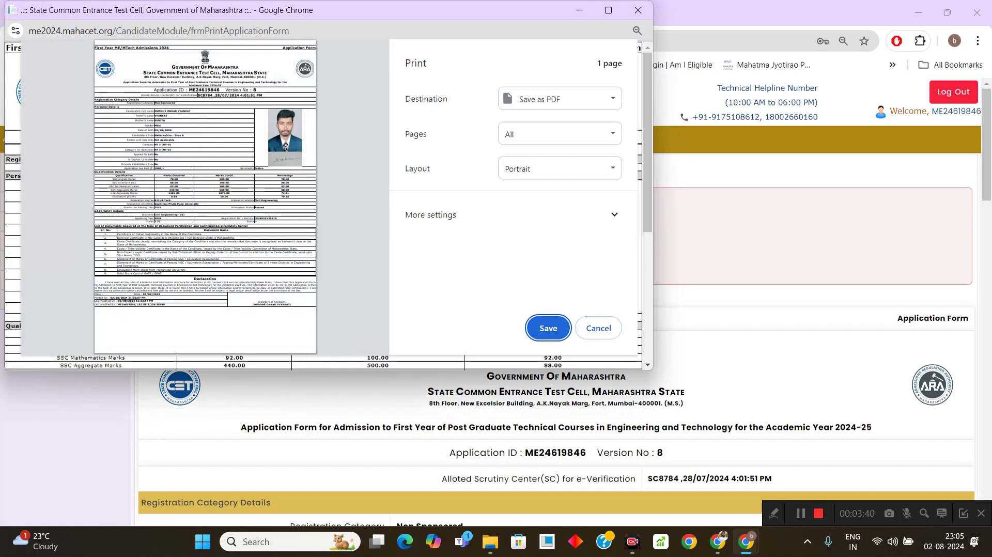
key("Return")
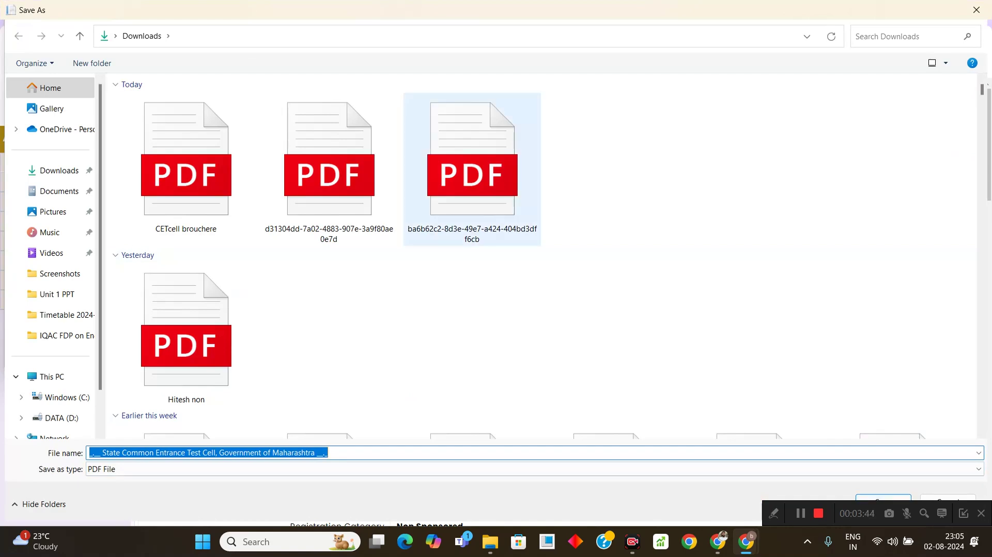
type("pa")
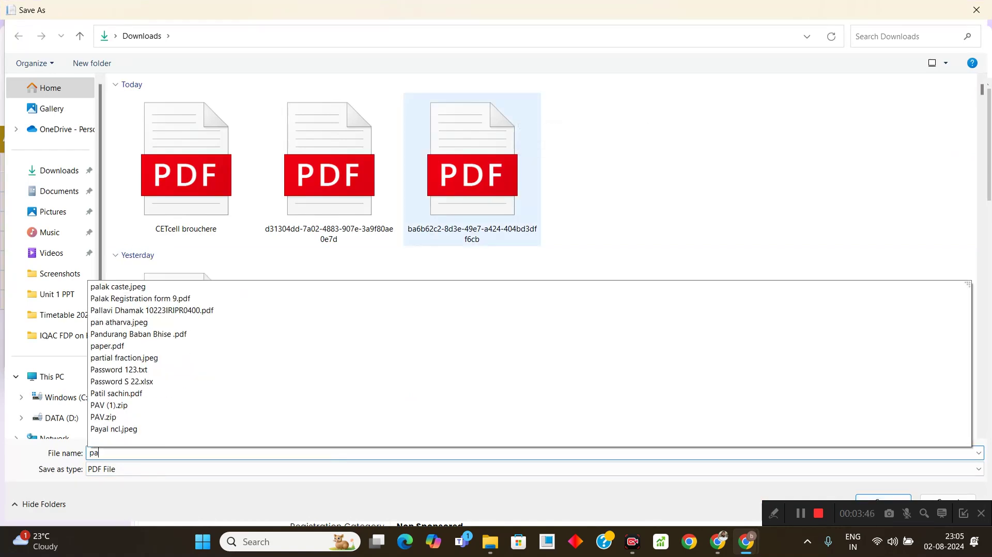
type("rbhani")
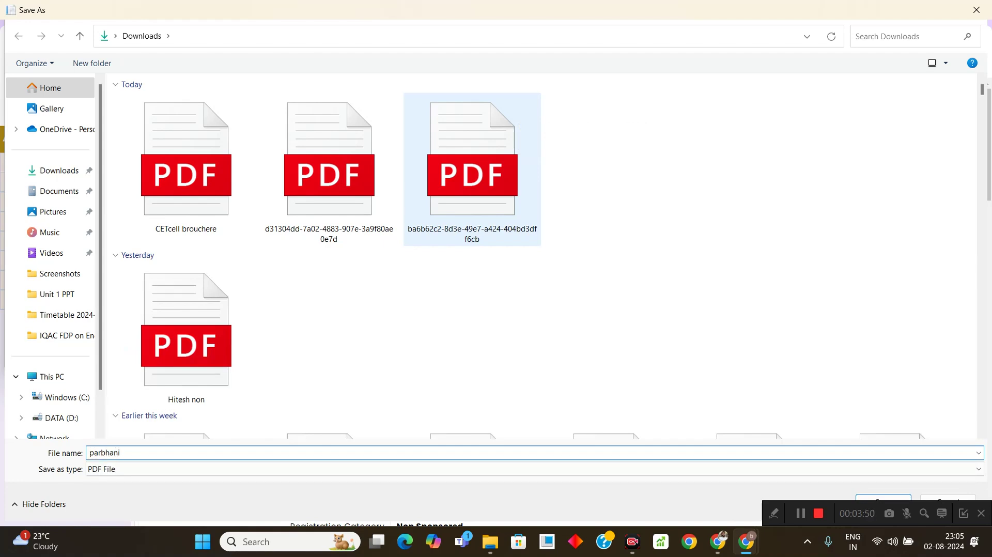
key("Return")
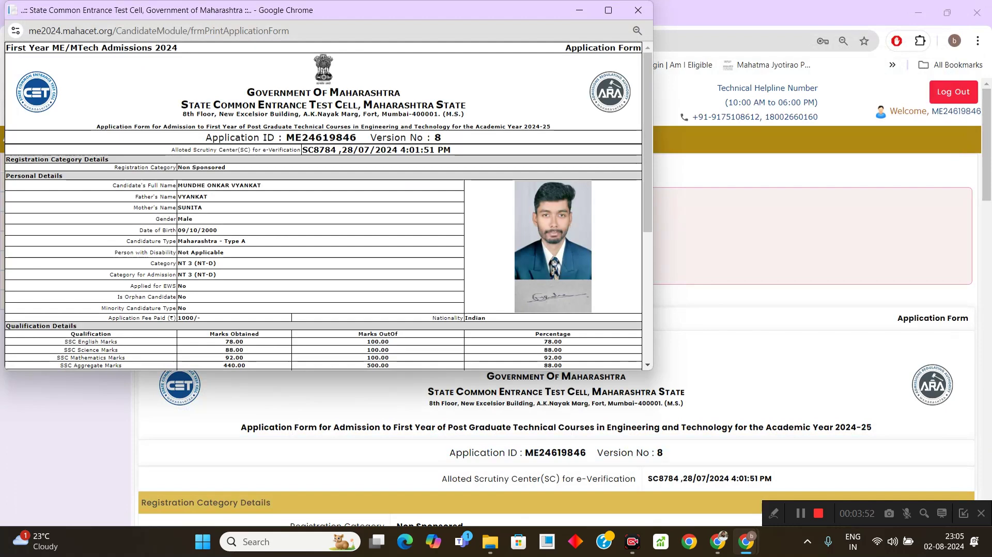
left_click(638, 10)
scroll(556, 310, "down", 3)
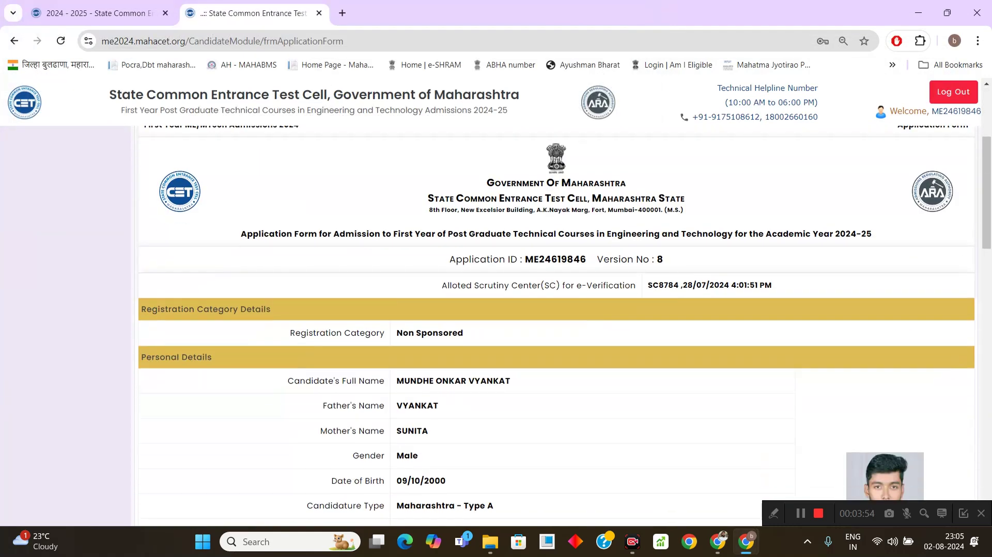